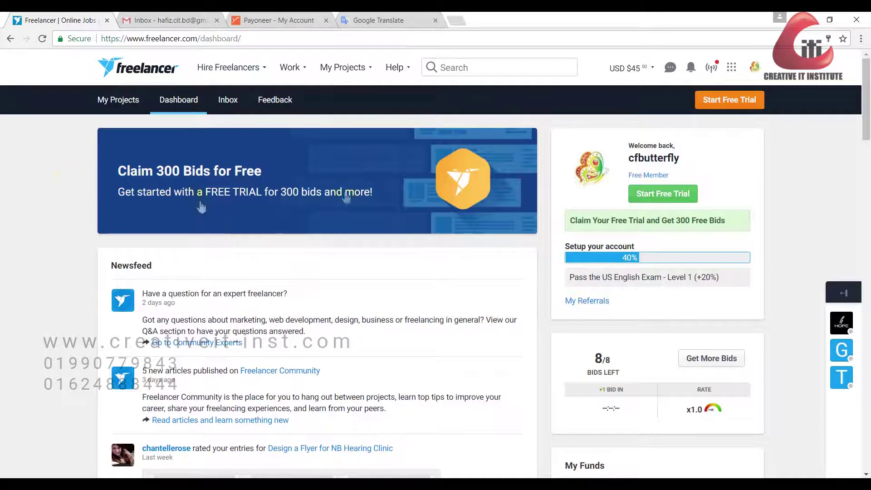
# - From the USD $45 balance menu, open Withdraw Money and review the withdrawal methods' fees
pyautogui.click(625, 69)
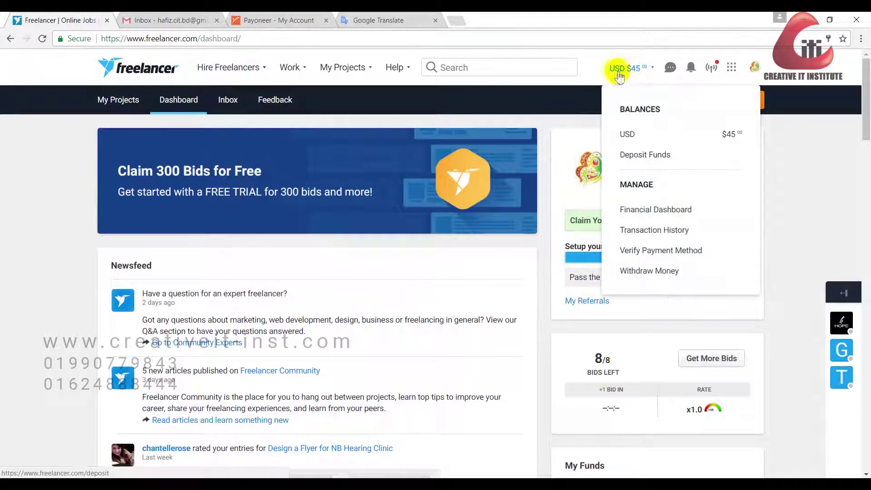
pyautogui.click(650, 273)
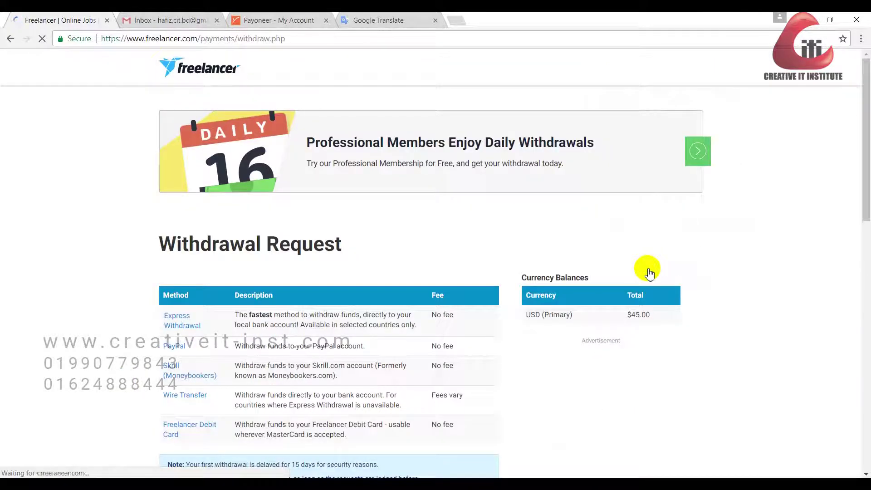
pyautogui.scroll(-3, 104, 265)
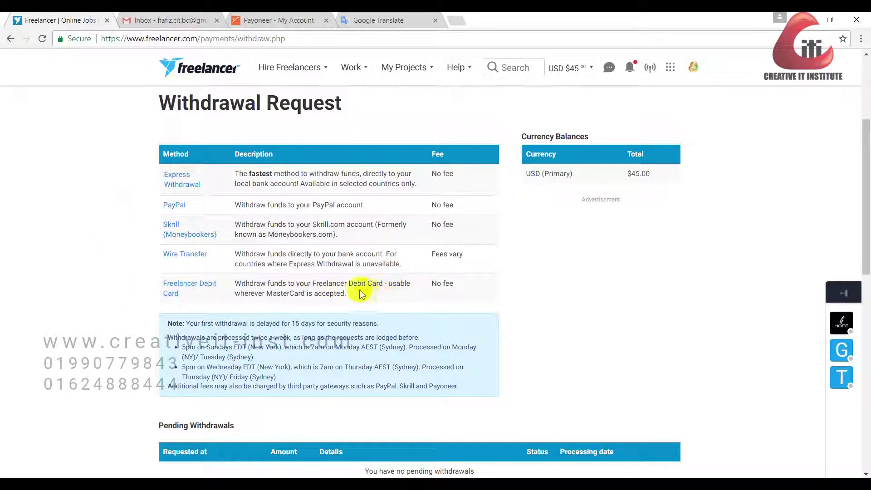
pyautogui.moveTo(433, 284); pyautogui.dragTo(455, 283)
pyautogui.click(77, 298)
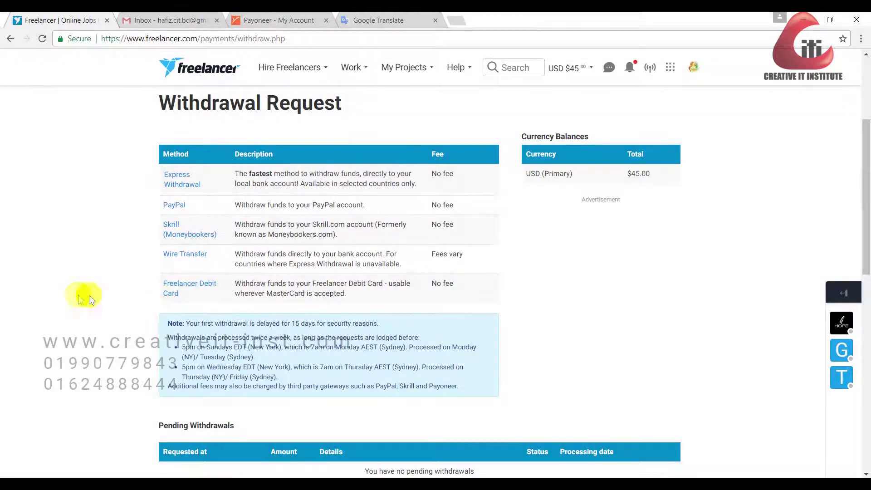
# - Choose the Freelancer Debit Card method and continue without the Professional Membership benefits
pyautogui.click(168, 291)
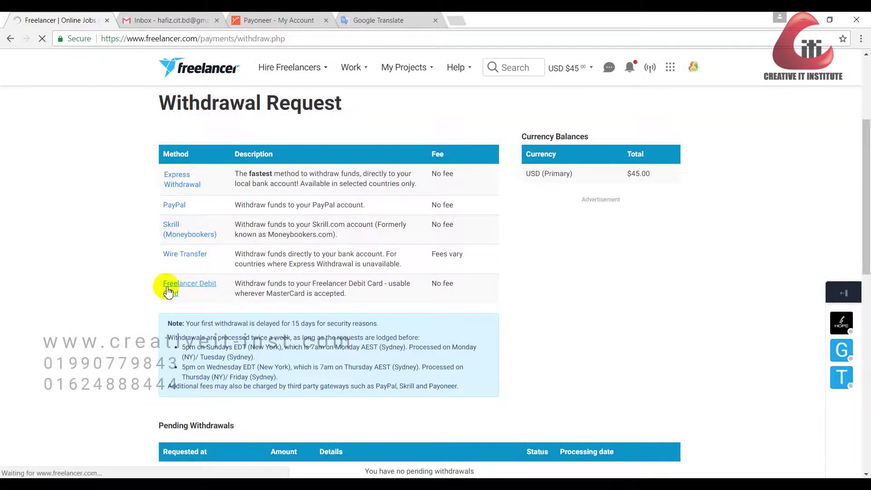
pyautogui.scroll(-5, 224, 250)
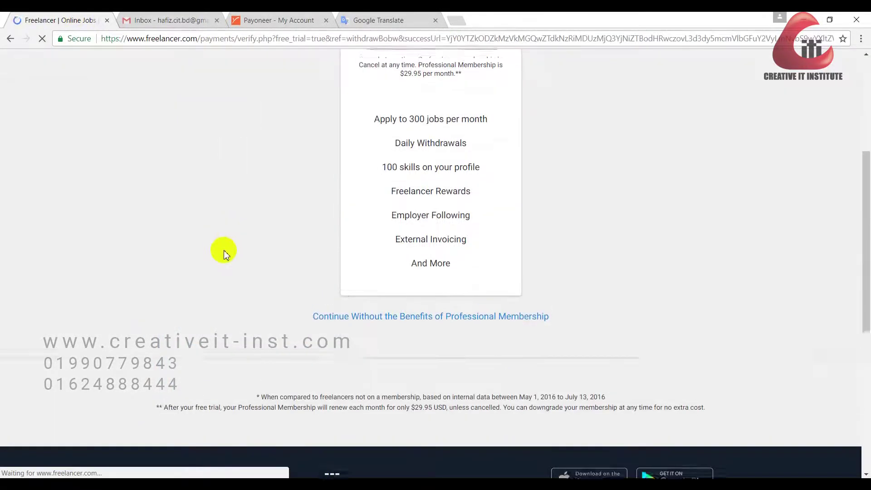
pyautogui.scroll(5, 224, 250)
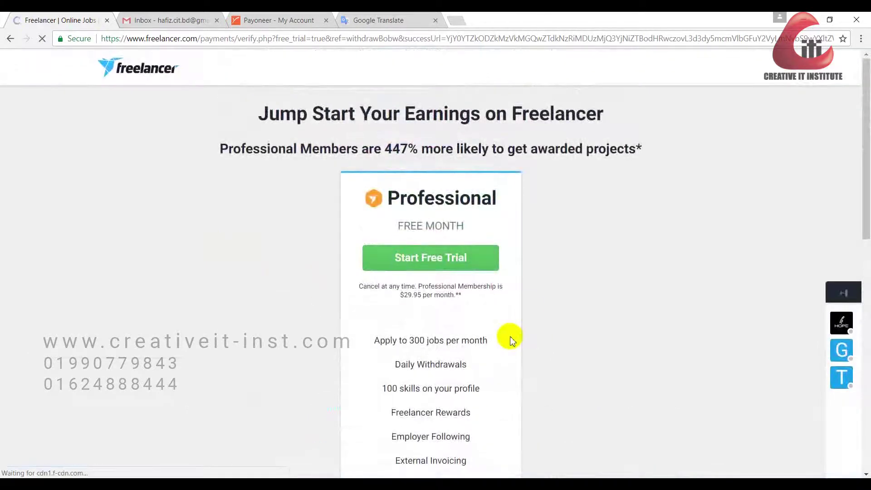
pyautogui.scroll(-4, 504, 358)
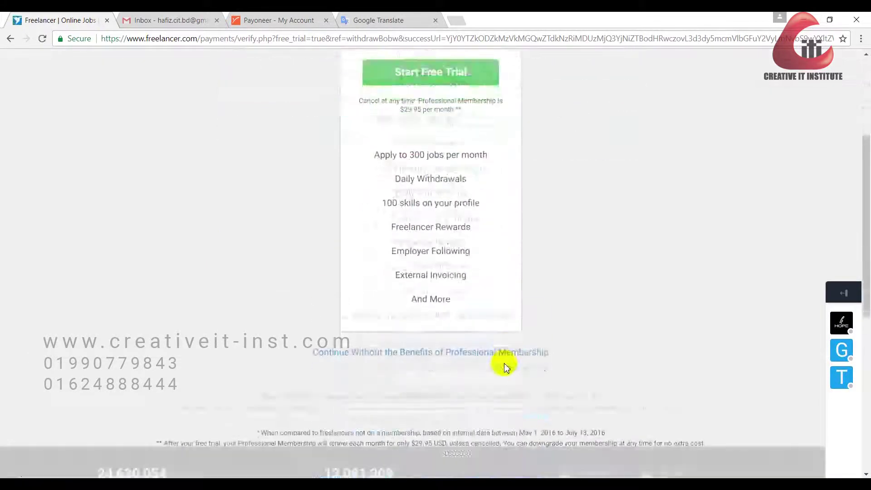
pyautogui.scroll(4, 501, 365)
pyautogui.scroll(-4, 499, 367)
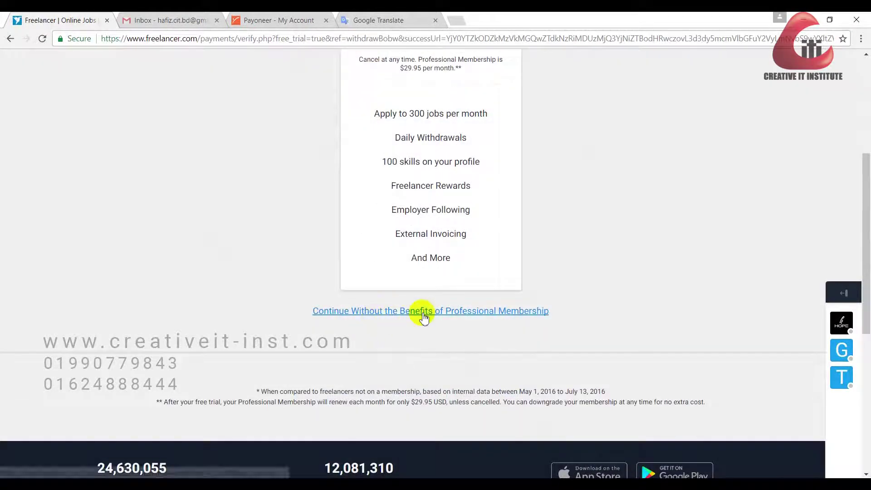
pyautogui.click(472, 313)
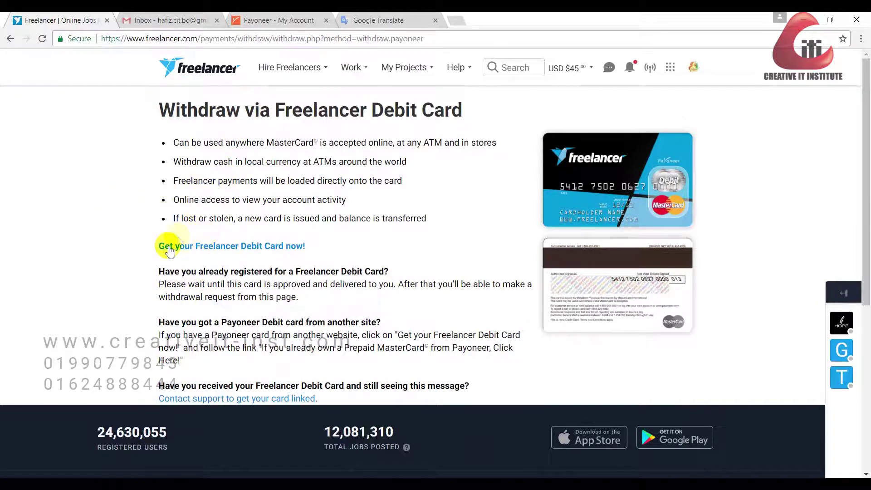
# - Follow 'Get your Freelancer Debit Card now!' to Payoneer's sign-up page
pyautogui.click(227, 249)
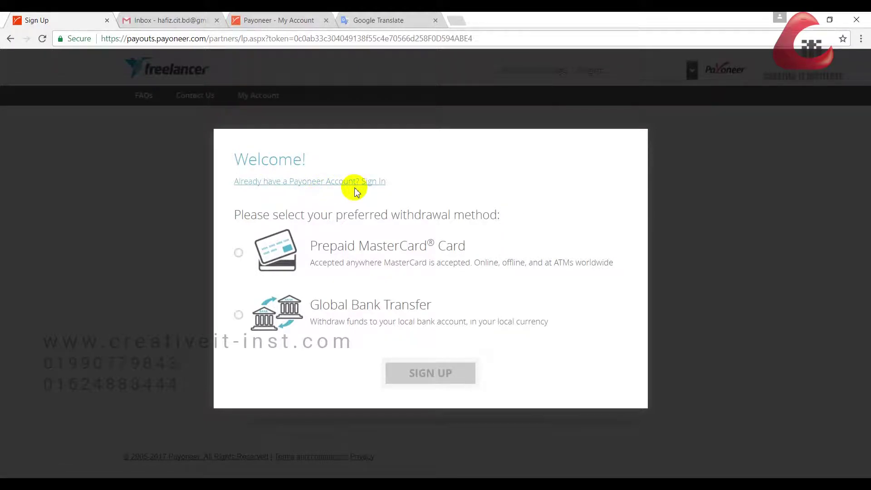
# - Sign in with the existing Payoneer username and password and confirm linking the account
pyautogui.click(347, 181)
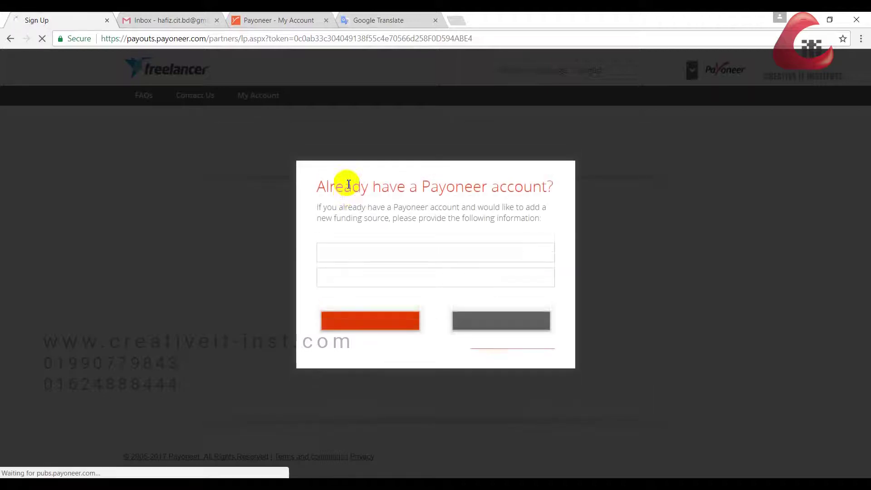
pyautogui.click(341, 253)
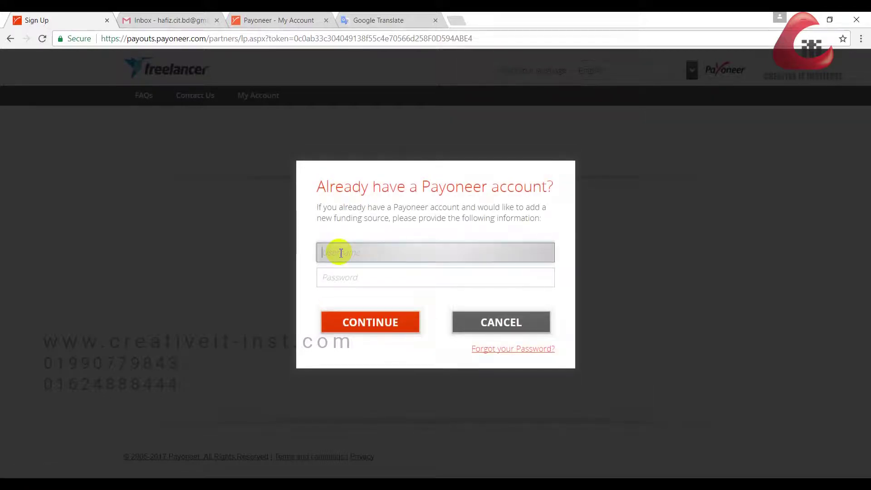
pyautogui.press('Tab')
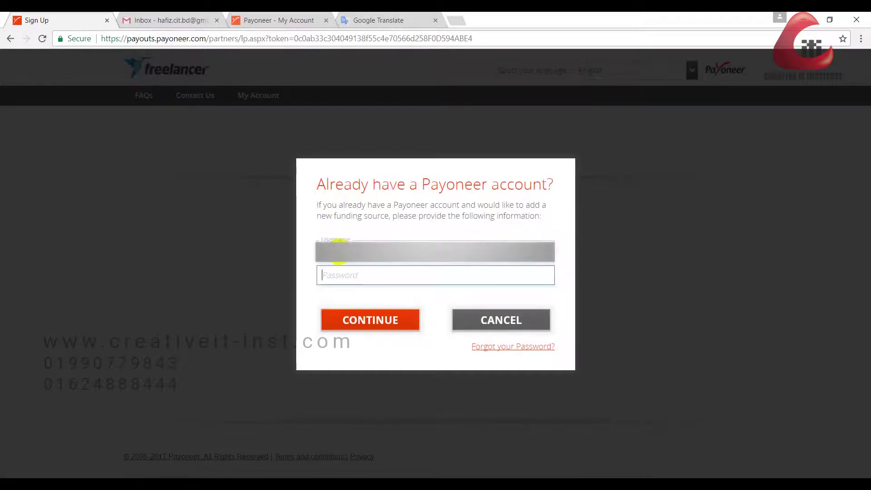
pyautogui.write('********')
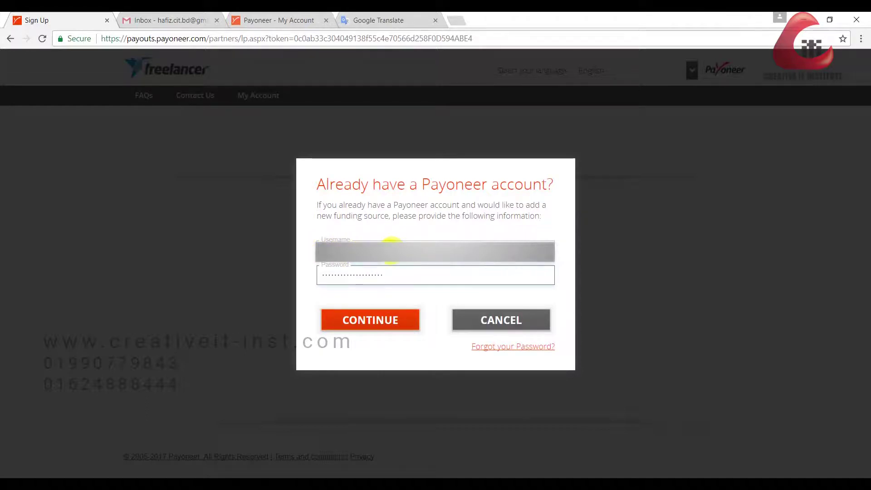
pyautogui.moveTo(350, 274); pyautogui.dragTo(396, 275)
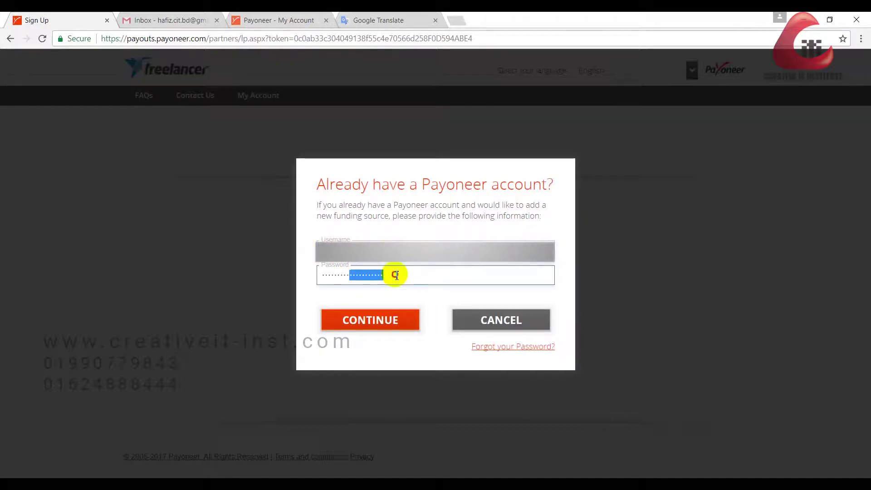
pyautogui.click(396, 275)
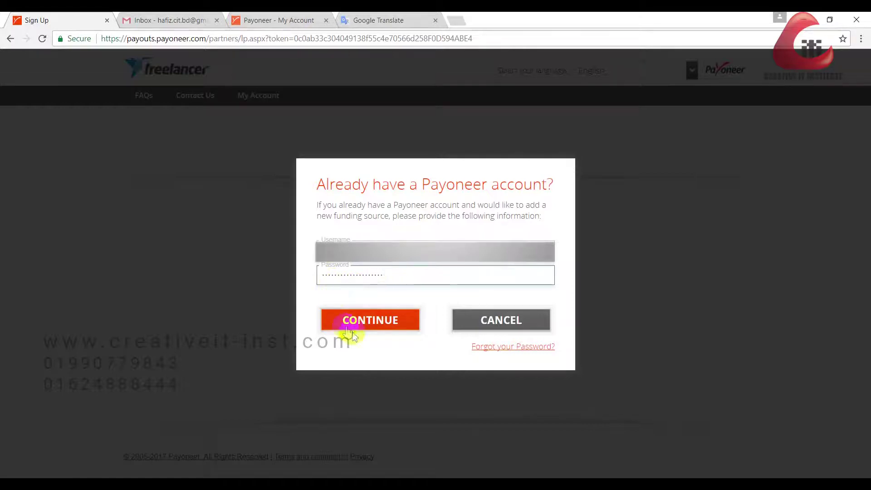
pyautogui.click(362, 324)
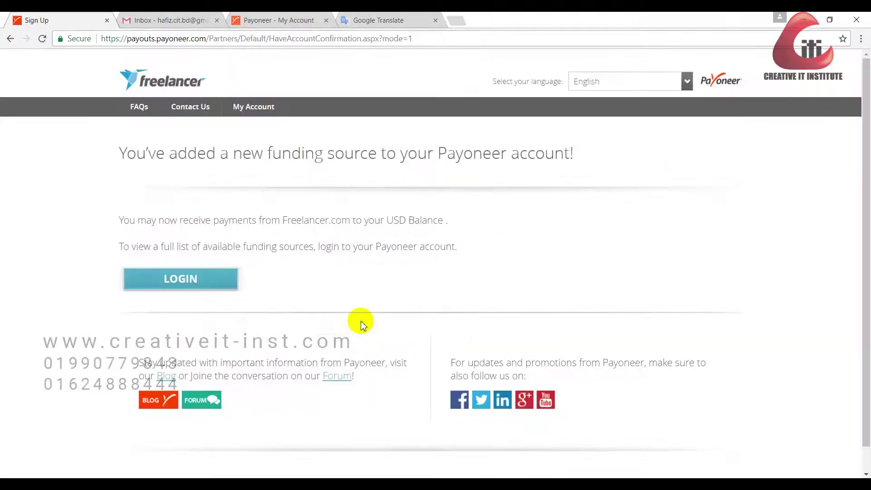
pyautogui.moveTo(120, 155); pyautogui.dragTo(588, 178)
# - Follow the 'this page' link to open the Debit Card Withdrawal form showing 45.00 USD
pyautogui.click(505, 212)
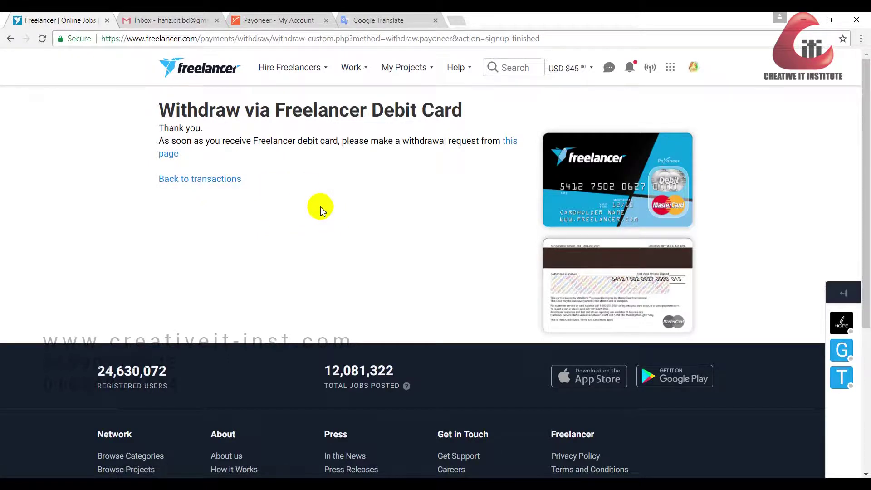
pyautogui.click(512, 142)
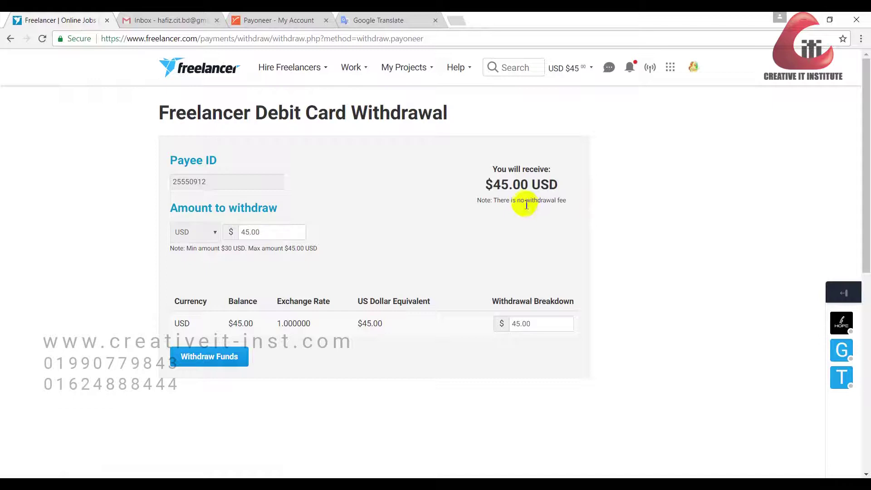
pyautogui.click(563, 68)
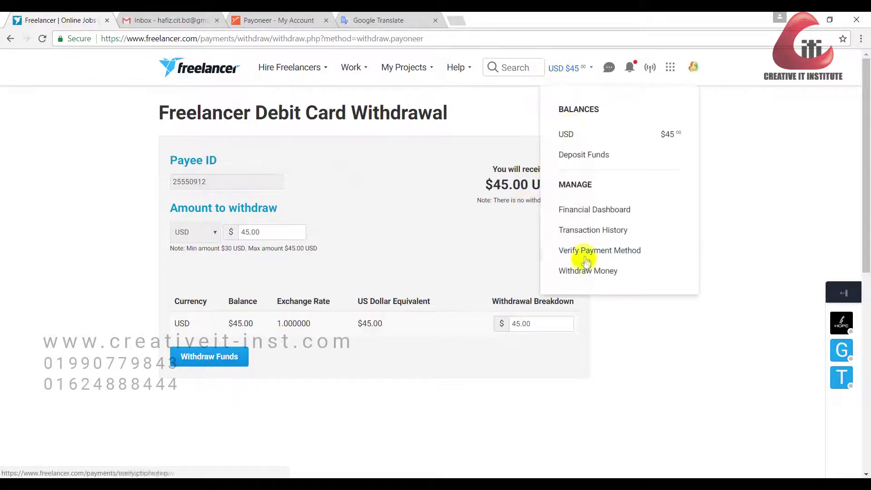
pyautogui.click(587, 273)
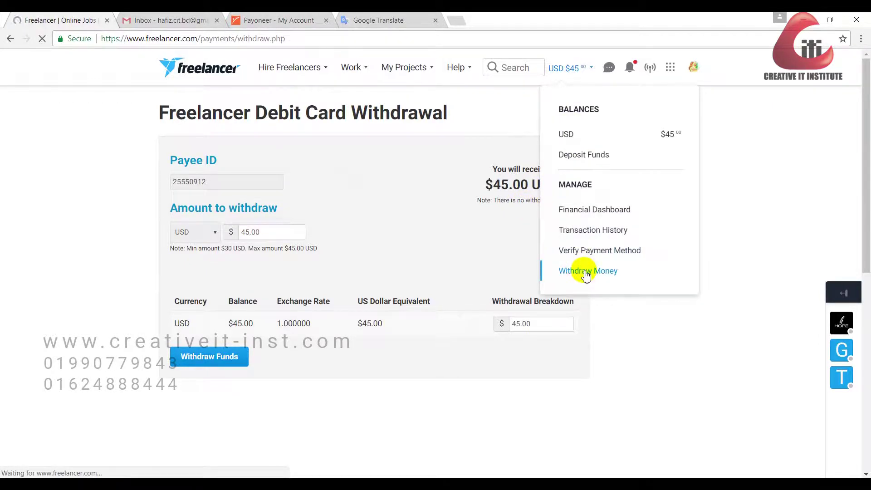
pyautogui.scroll(-3, 197, 253)
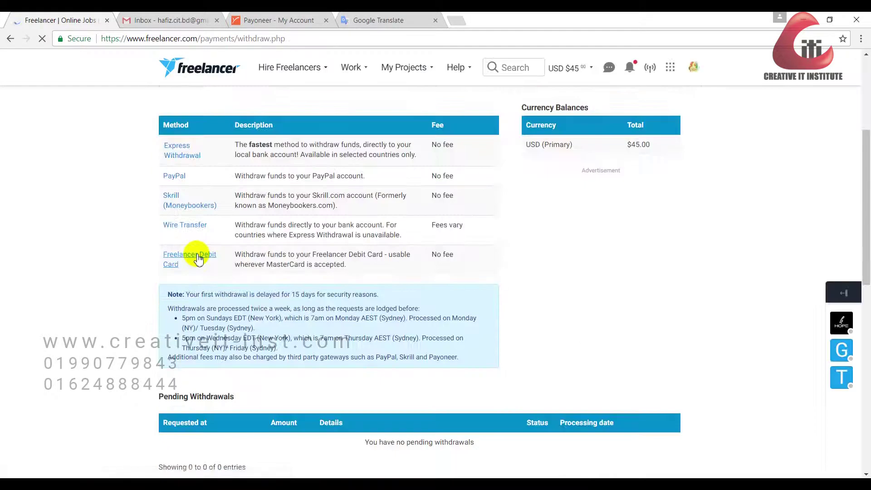
pyautogui.click(198, 258)
pyautogui.scroll(-2, 249, 288)
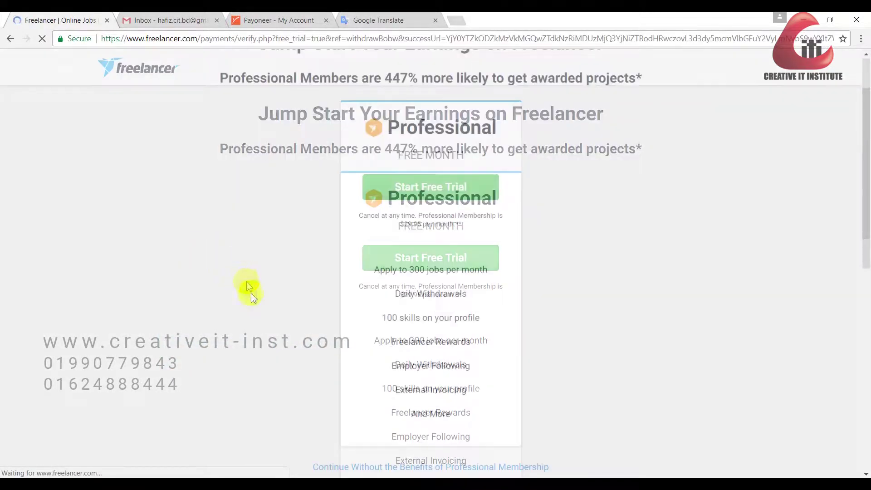
pyautogui.scroll(-5, 342, 436)
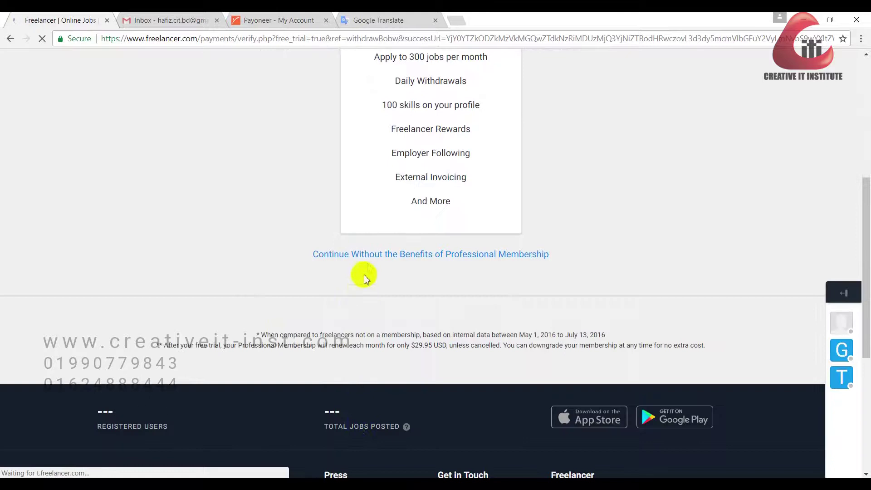
pyautogui.click(373, 254)
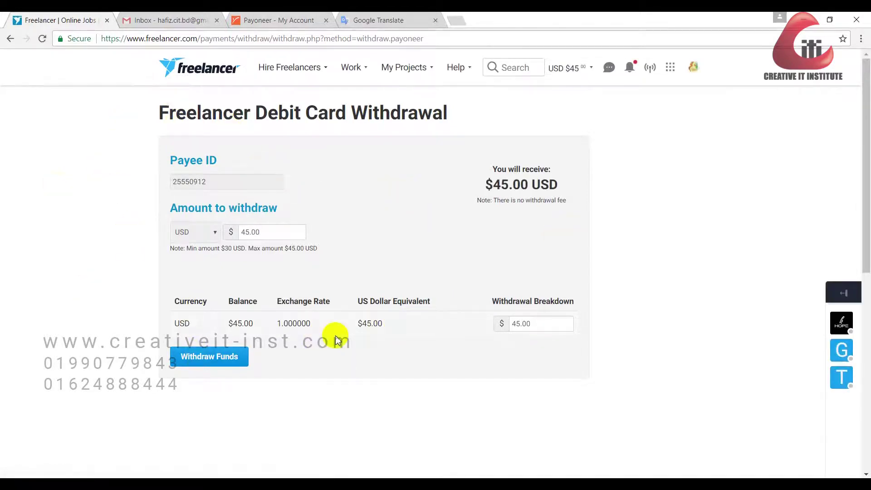
pyautogui.moveTo(272, 232); pyautogui.dragTo(107, 232)
# - Submit Withdraw Funds with the 45.00 amount and request the SMS verification code
pyautogui.click(107, 232)
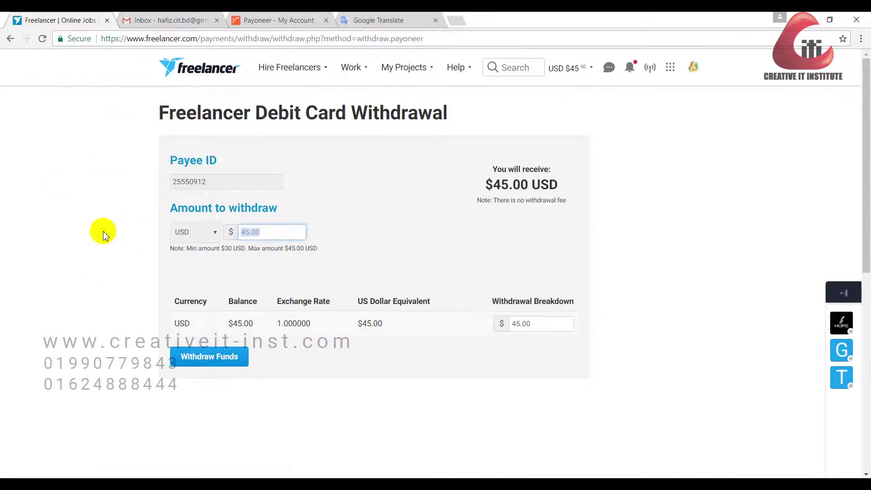
pyautogui.moveTo(274, 236); pyautogui.dragTo(204, 233)
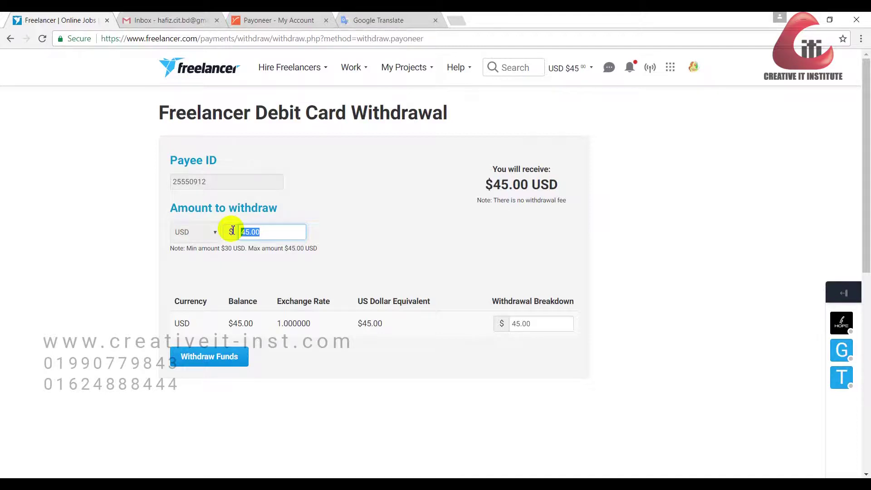
pyautogui.click(105, 269)
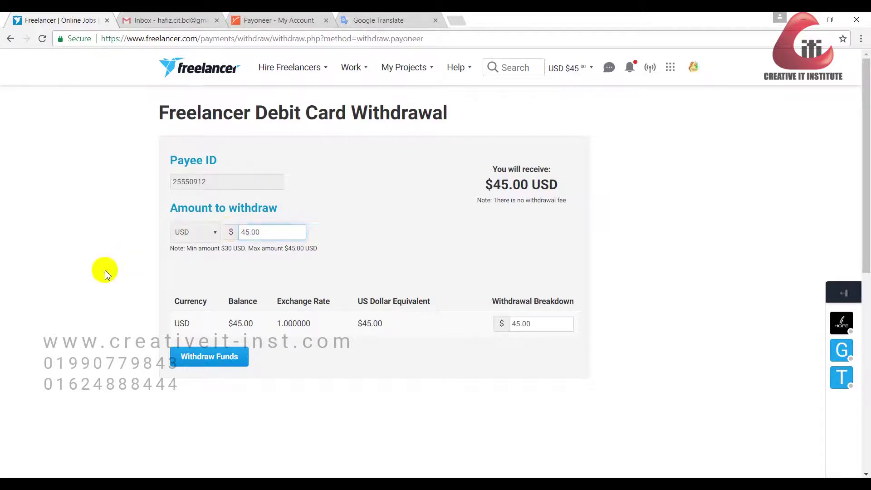
pyautogui.click(189, 360)
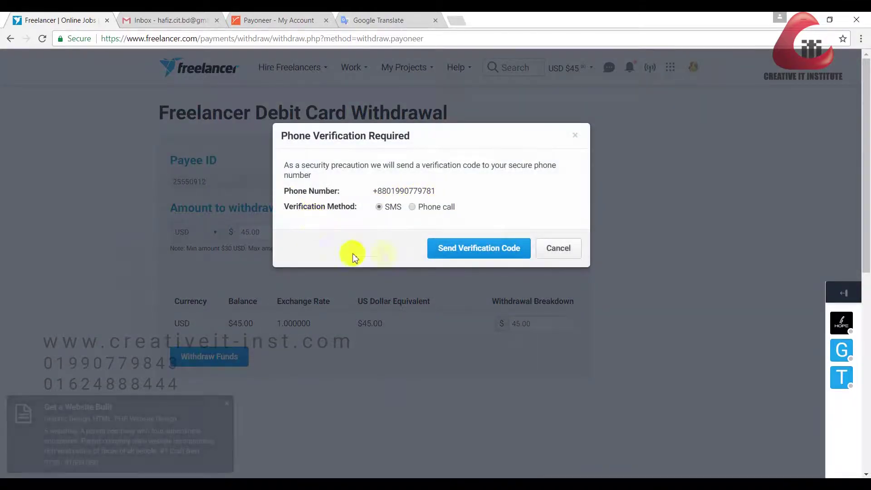
pyautogui.click(464, 254)
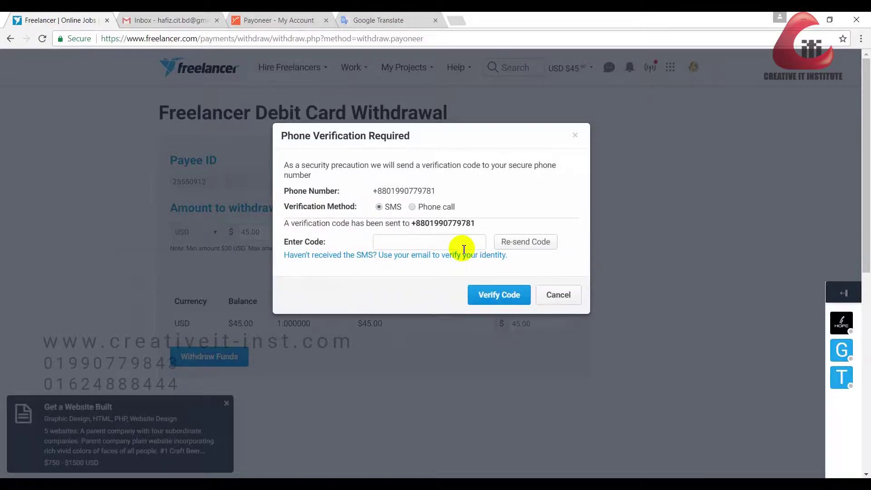
# - Enter the received SMS verification code and verify it
pyautogui.click(464, 247)
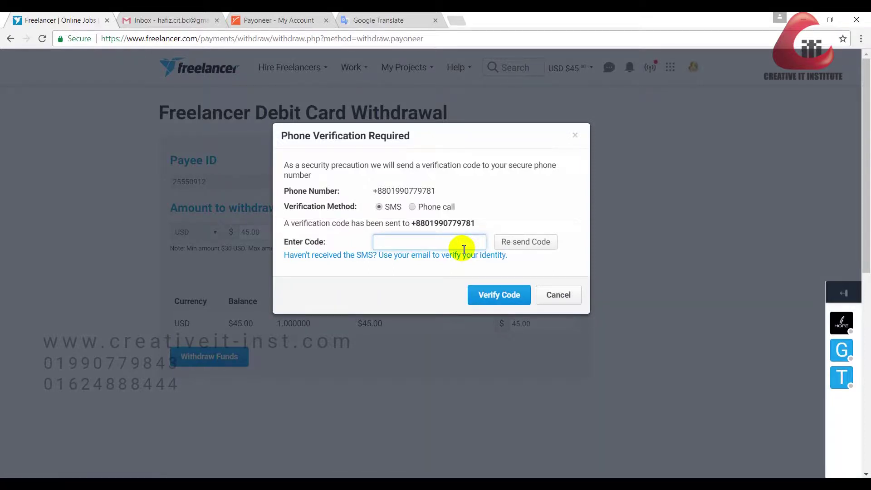
pyautogui.click(509, 295)
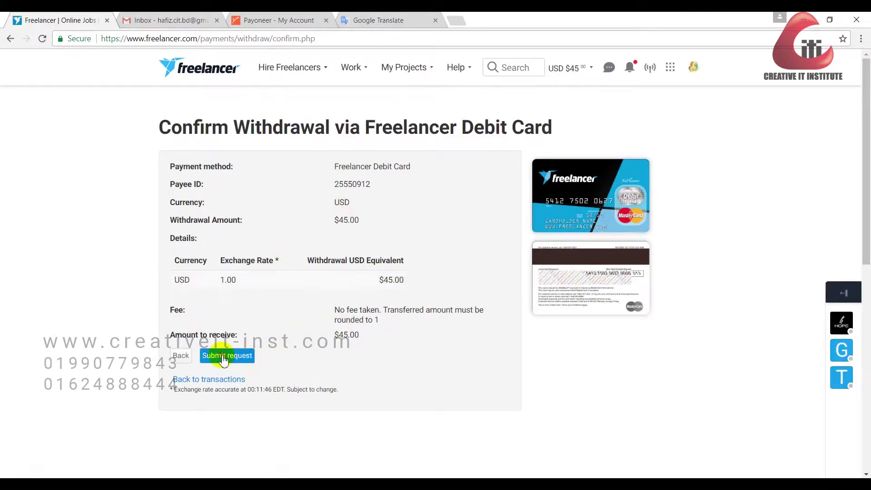
# - Submit the $45.00 Freelancer Debit Card withdrawal request
pyautogui.click(223, 357)
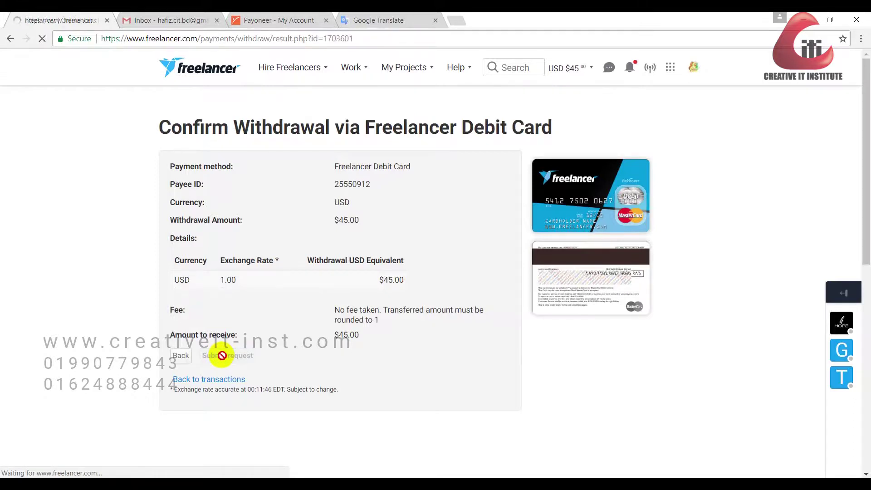